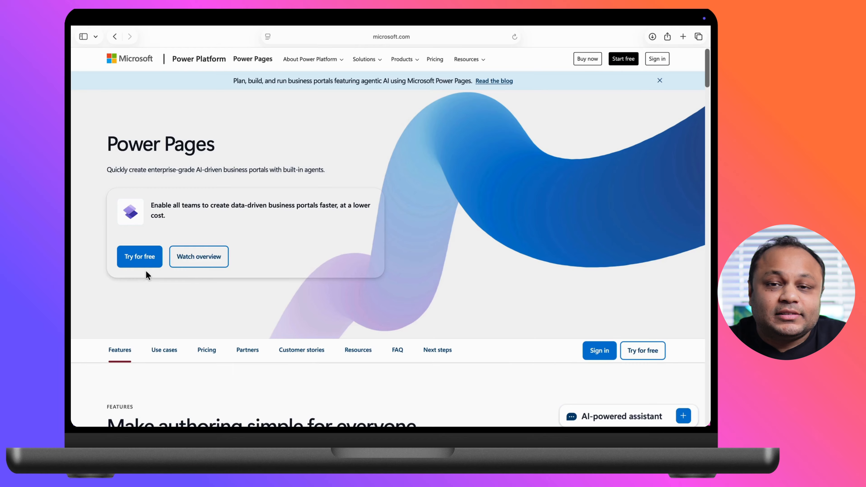
Start the free Power Pages trial and complete the onboarding with Other as the website's industry.
click(140, 265)
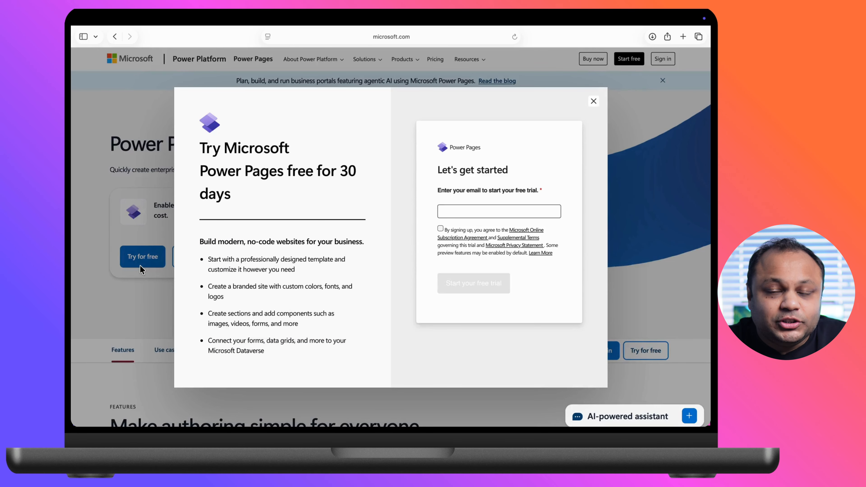
click(478, 211)
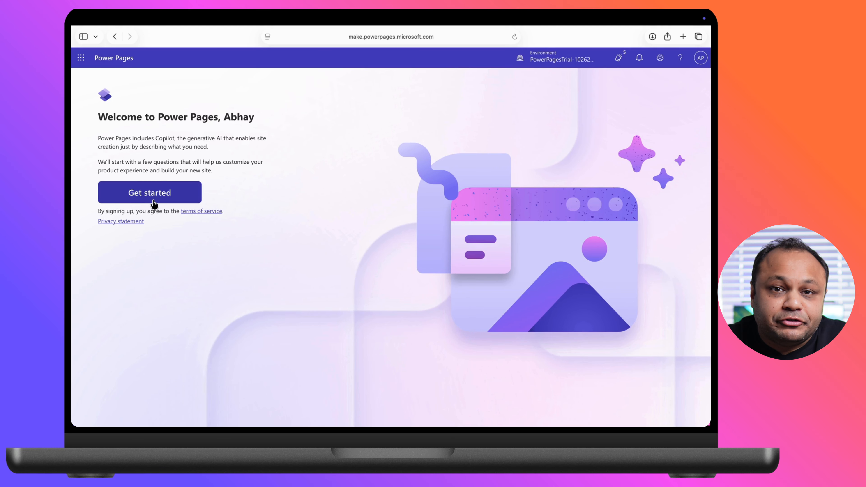
click(154, 204)
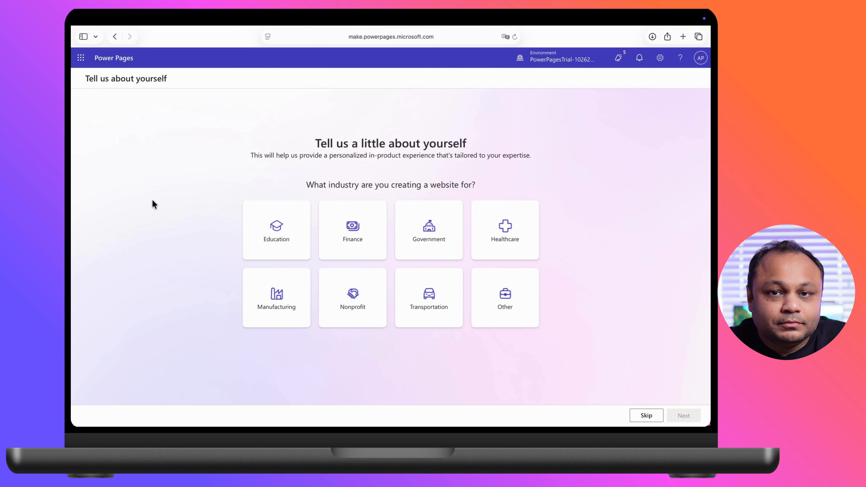
click(505, 297)
click(683, 415)
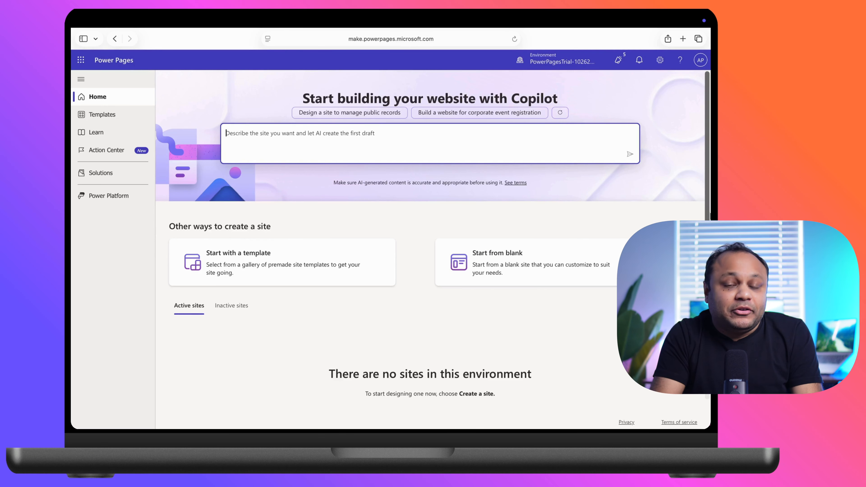
Have Copilot draft a site from "Create a professional NGO website called Cyber Justice Foundation. Include a homepage and subpages that help visitors learn and take action.".
text(Create a profes)
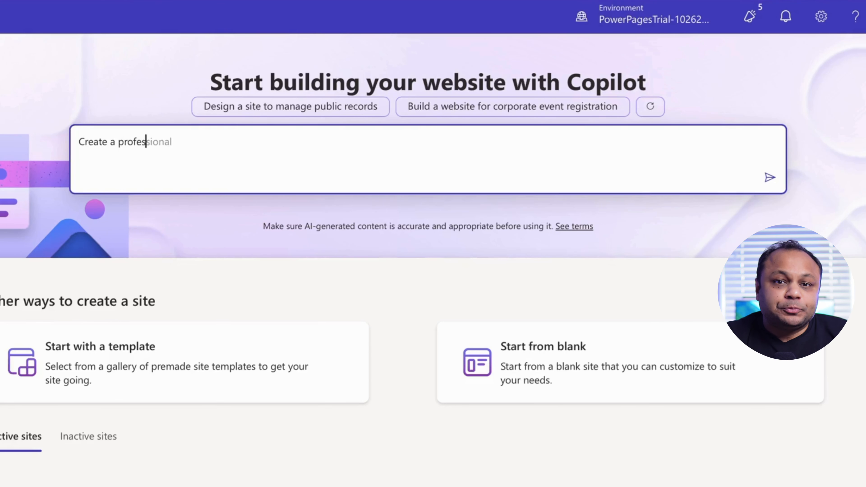
text(sional NGO website)
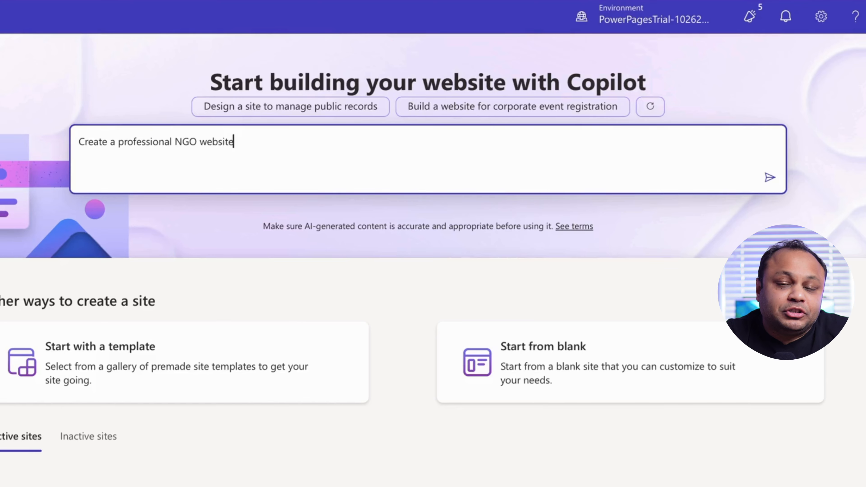
text( called Cyber Justice Fou)
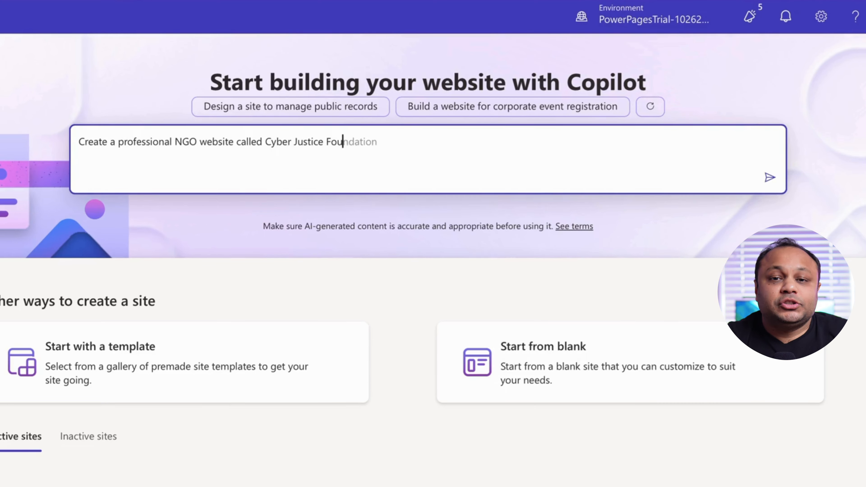
text(ndation. Include a h)
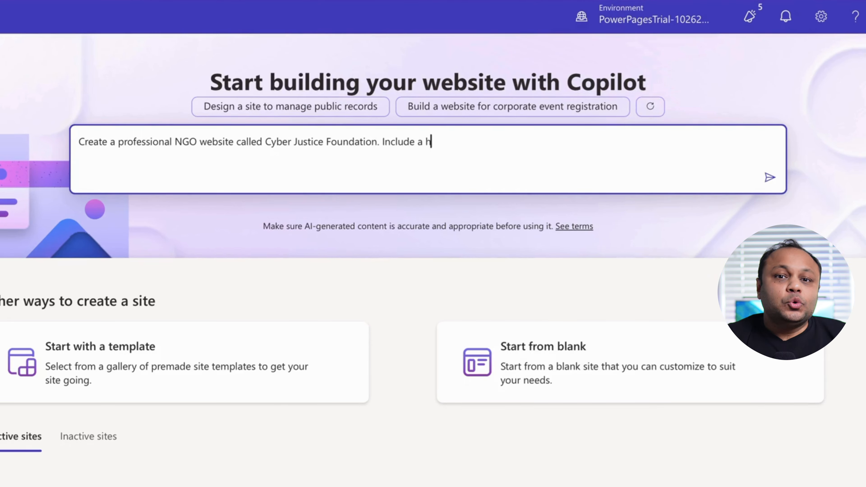
text(omepage and subpages that )
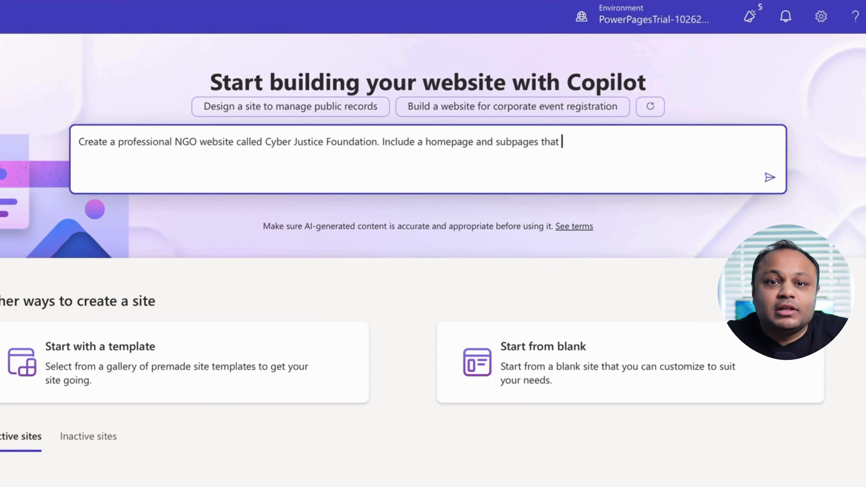
text(help visitors learn and t)
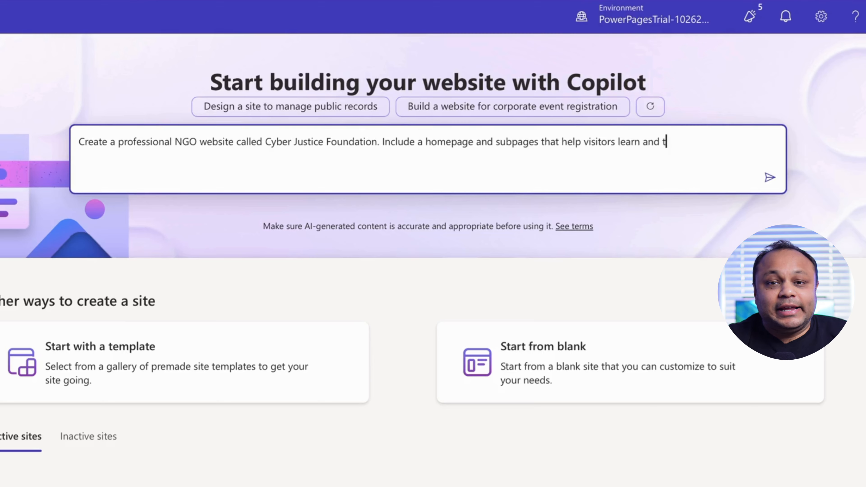
text(ake action.)
key(Return)
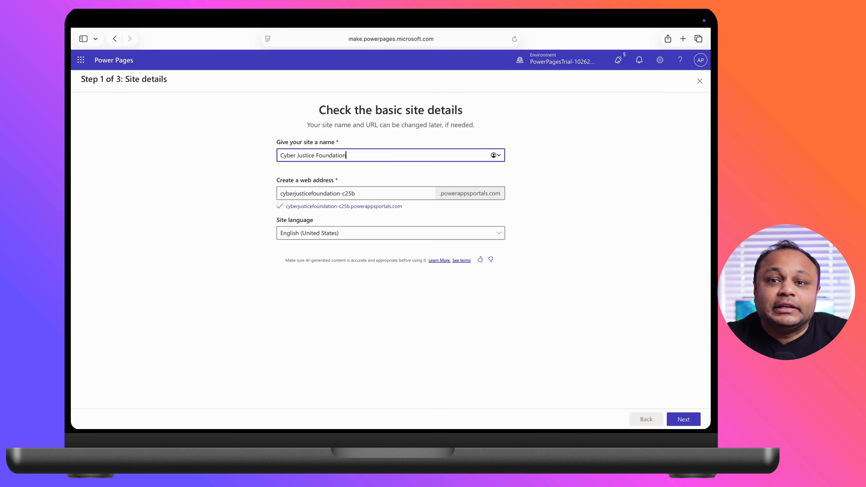
Accept the suggested Cyber Justice Foundation site details and the proposed homepage layout.
click(684, 419)
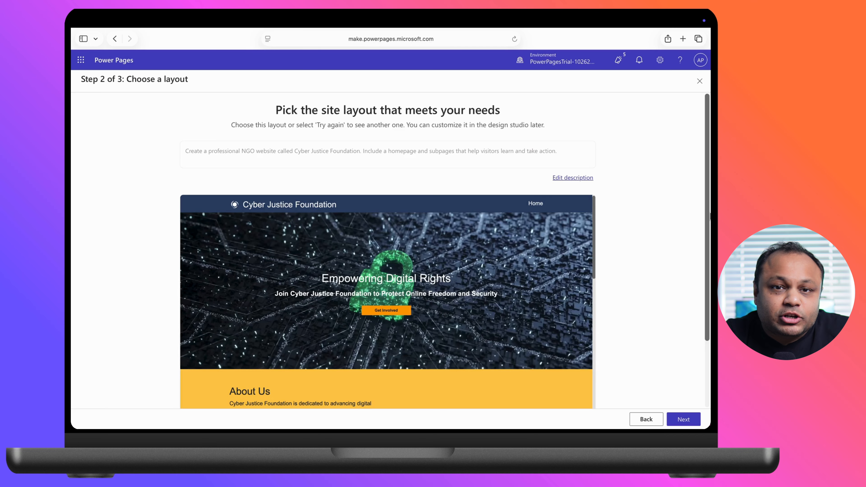
scroll(387, 256, down, 3)
click(683, 420)
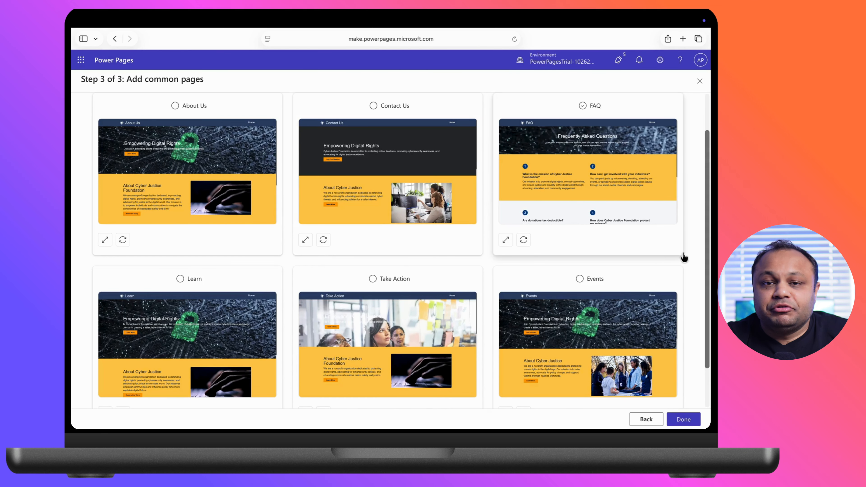
Add the About Us, Contact Us, FAQ, Learn, Take Action and Events pages and finish creating the site.
click(175, 106)
click(373, 106)
click(582, 105)
click(579, 279)
click(373, 279)
click(180, 279)
scroll(388, 256, down, 2)
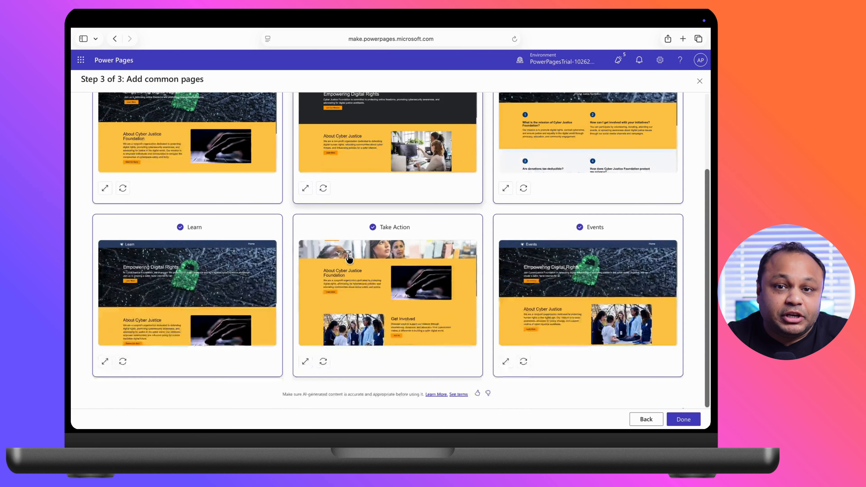
click(684, 420)
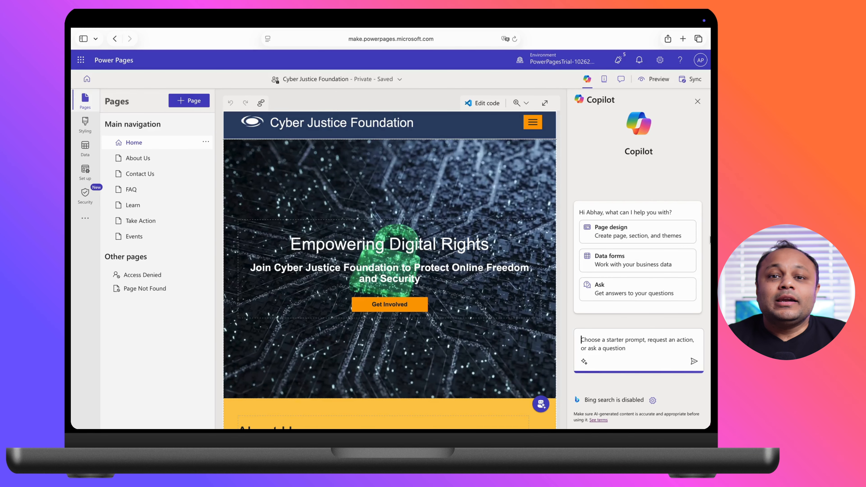
Ask Copilot to "Add pages for reporting grievances, viewing legal judgements and accessing govt complaint links." and review the generated page.
text(Add)
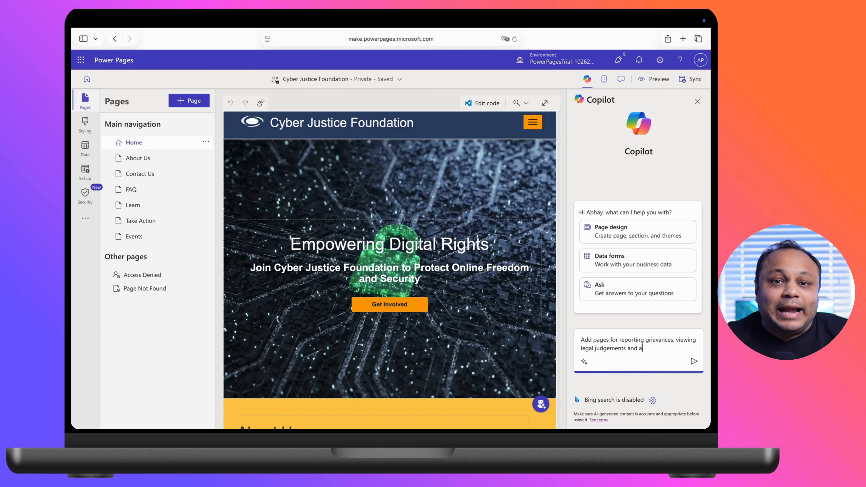
text(complaint link)
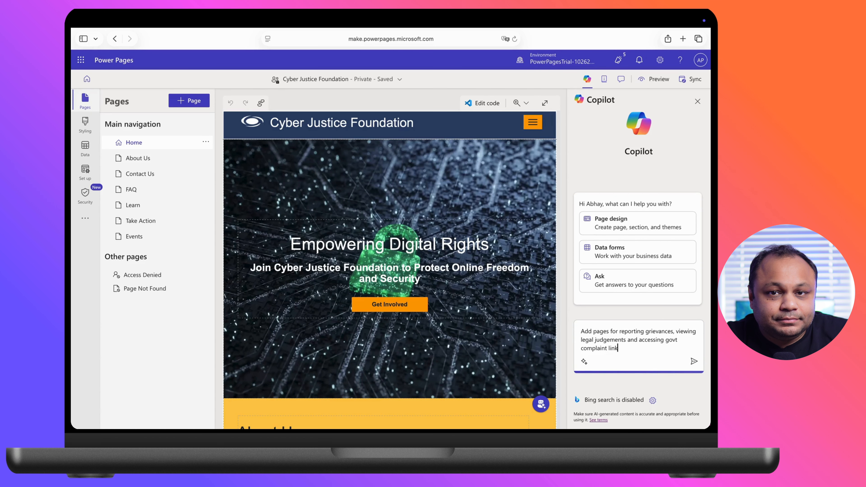
text(s.)
key(Return)
scroll(416, 309, down, 15)
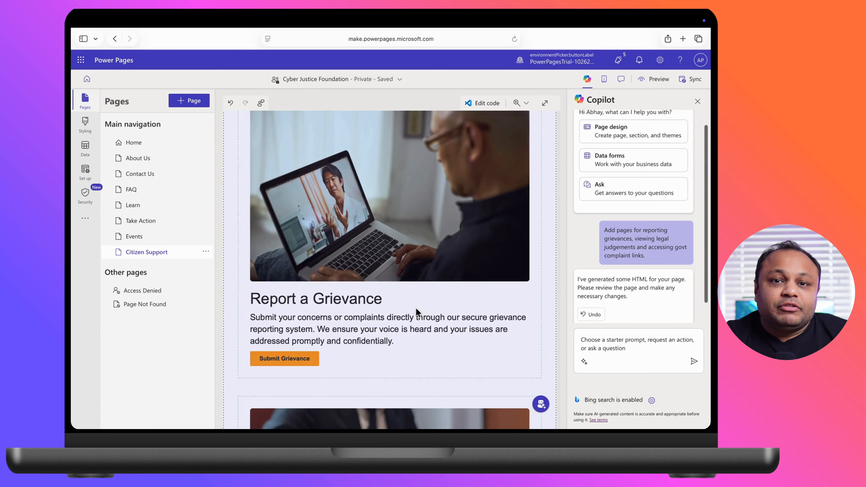
scroll(416, 309, down, 20)
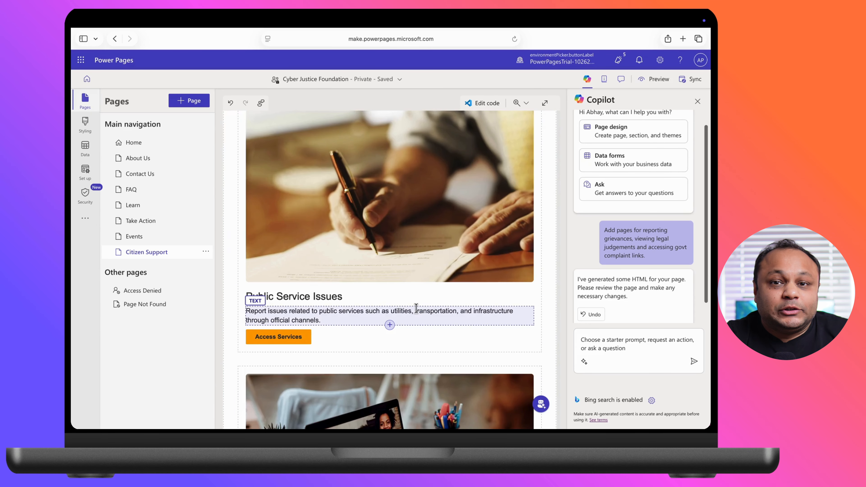
Ask Copilot to "Include 2 more dedicated pages - one for becoming a member and one for legal professionals and law student interns to join.".
click(583, 344)
text(Ind)
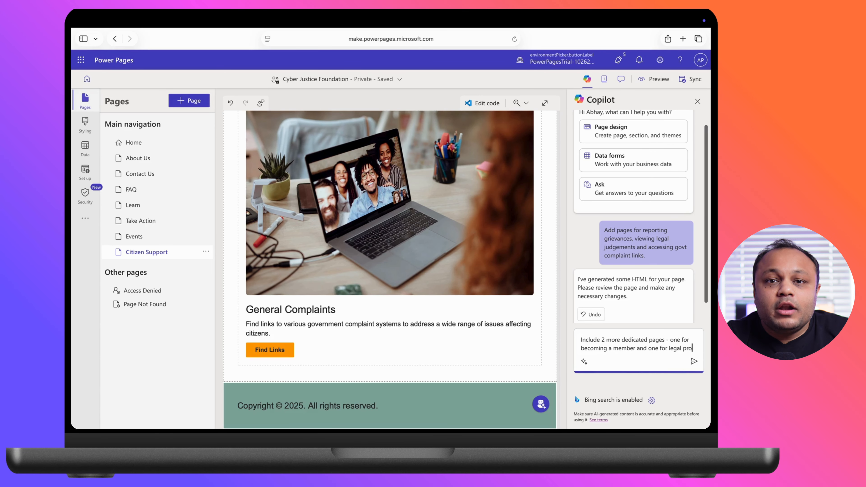
text(fessionals and law studen)
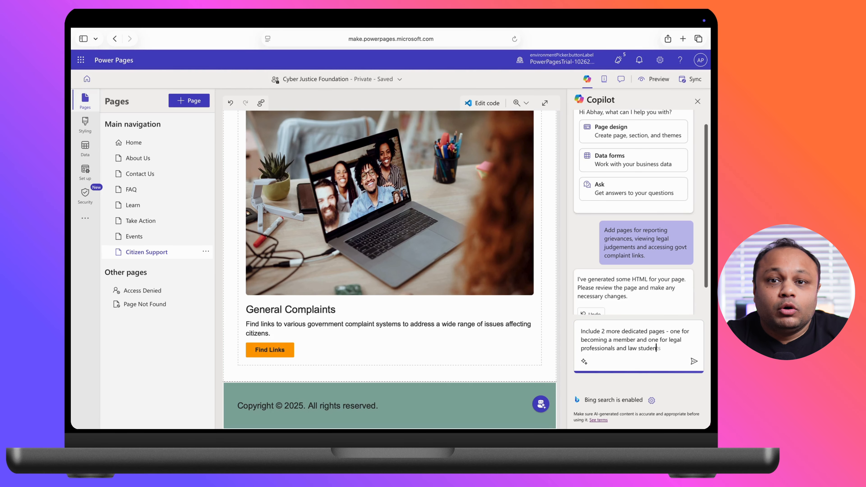
text(t interns to join.)
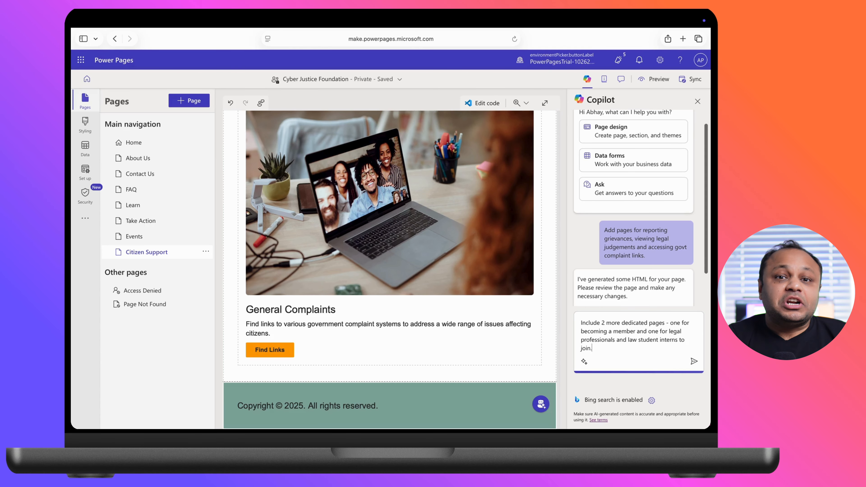
key(Return)
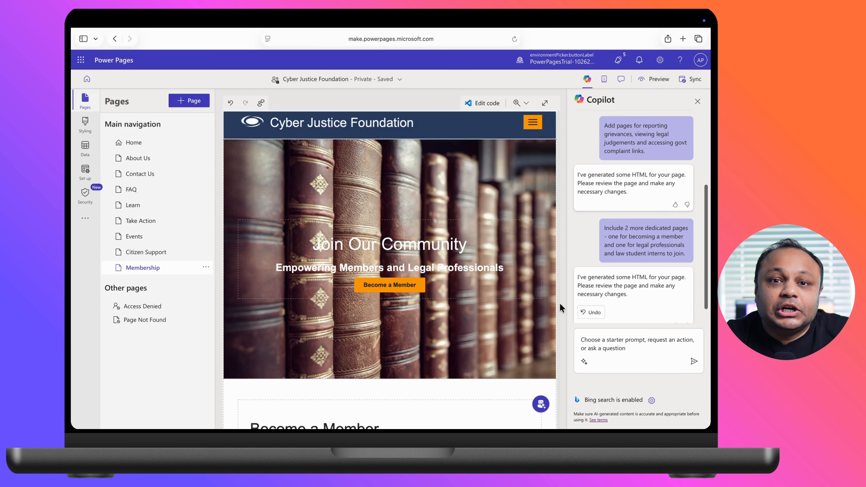
scroll(542, 303, down, 6)
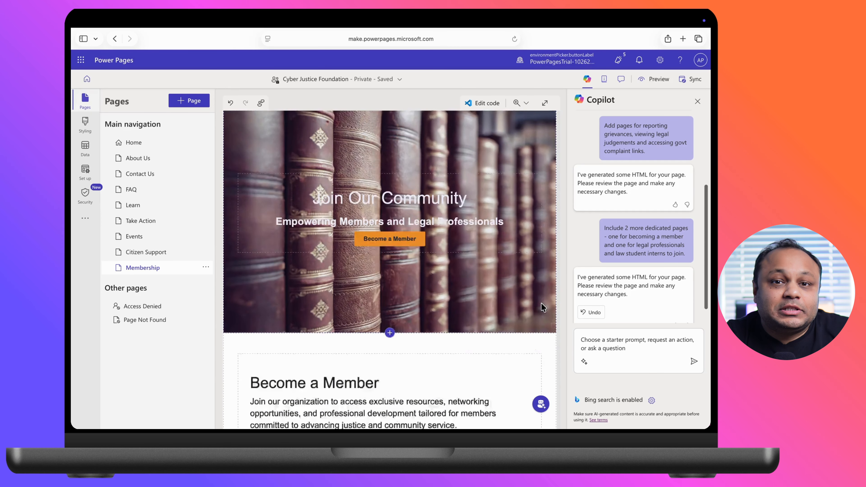
scroll(542, 303, down, 10)
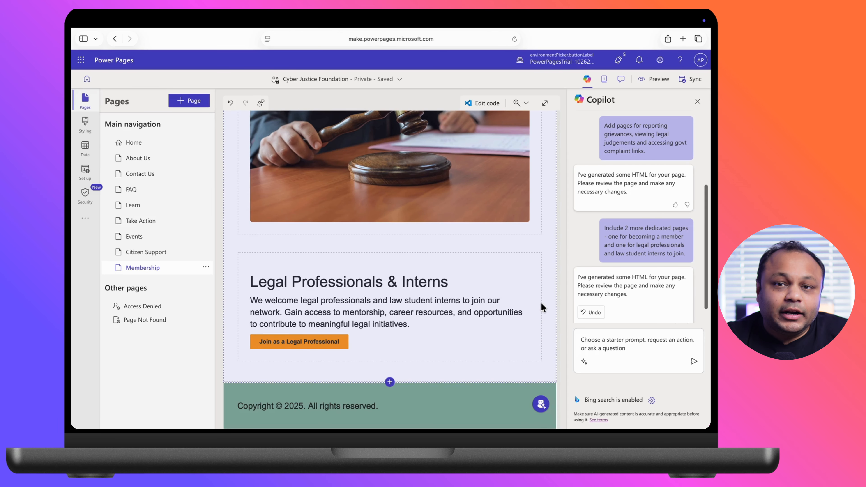
Ask Copilot to "Add a donate page with strong call to action elements throughout the site." and review the generated page.
click(615, 341)
text(Add)
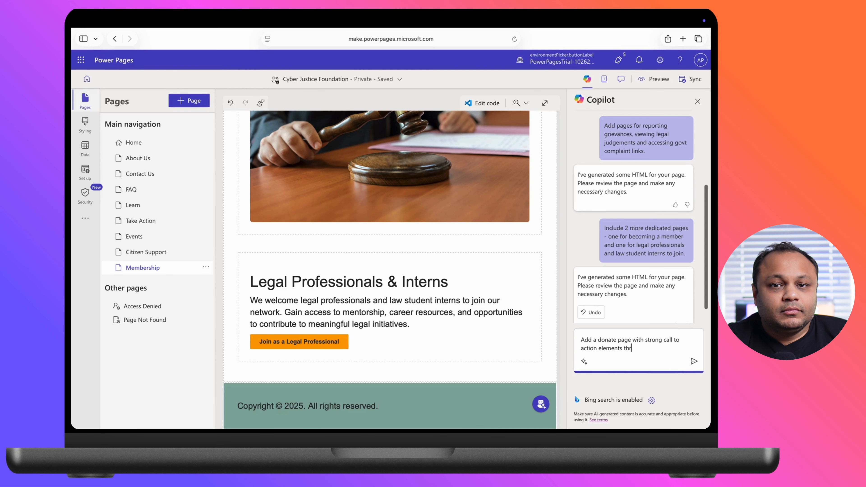
key(Return)
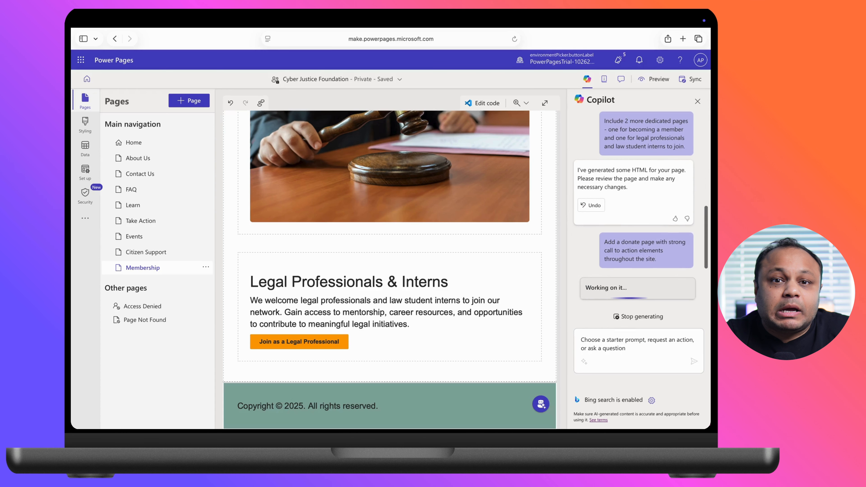
scroll(546, 322, down, 10)
scroll(546, 321, down, 5)
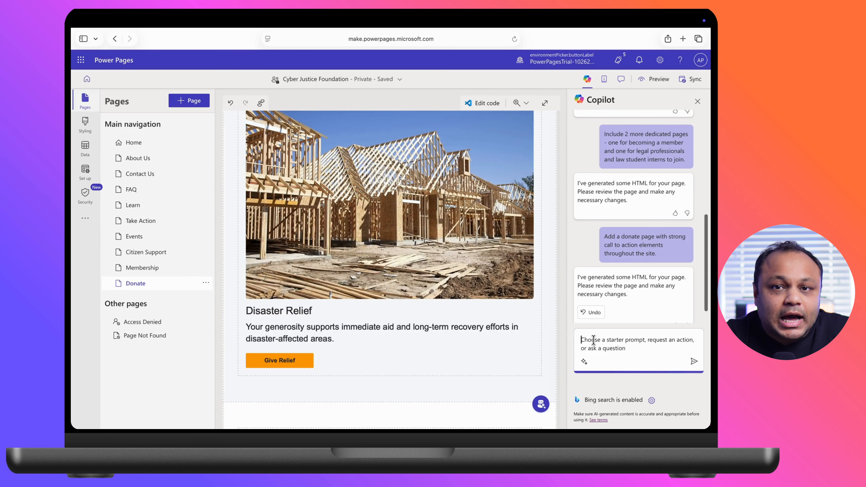
Ask Copilot: "Add a video section for cyber awareness campaign. Highlight our mission to support cyber fraud victims and protect consumer rights at the top of the page.".
click(583, 341)
text(Add a video section for cyber awareness campaign. Hi)
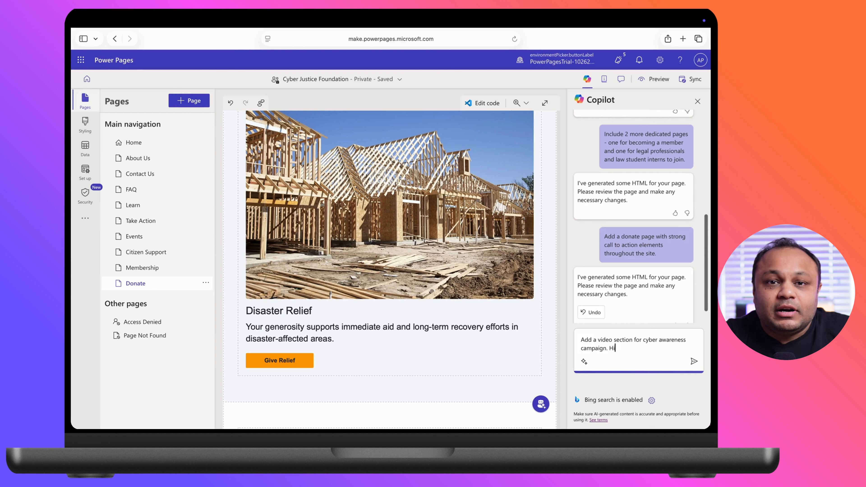
text(upport cyber fraud victims and protect consumers)
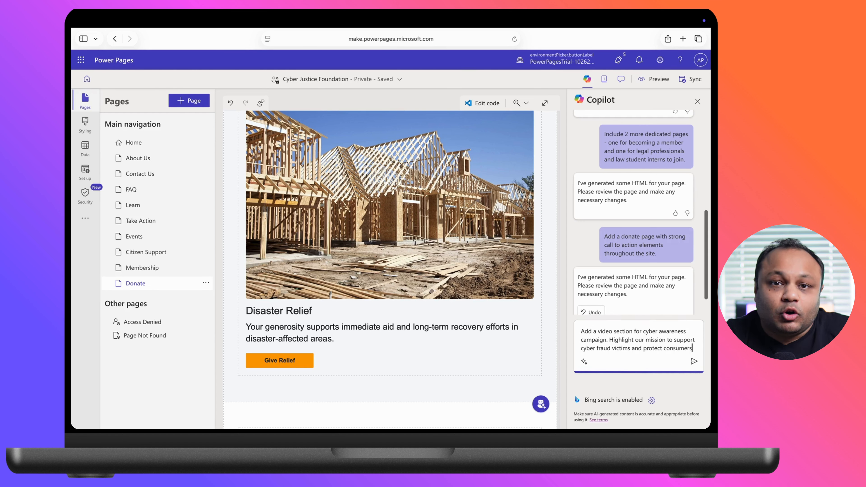
text(riog)
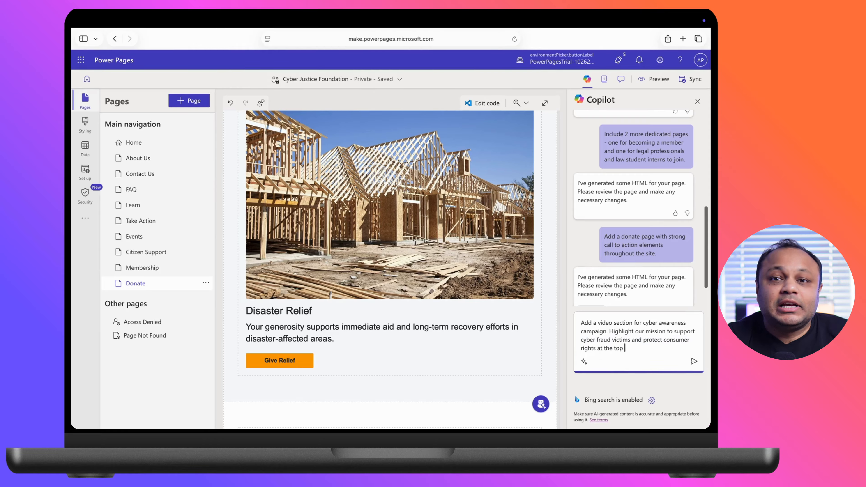
key(Return)
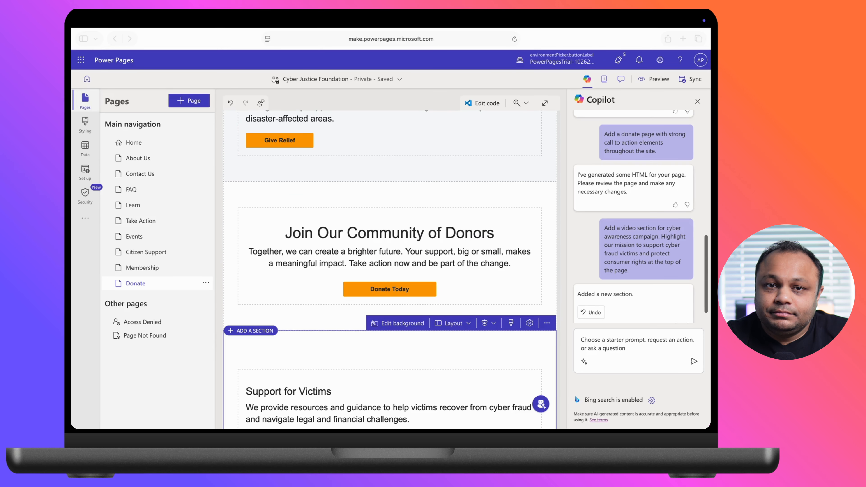
Ask Copilot for a QR code payment space and secure contribution instructions on the donate page, and grievances form and donate page quick links on all pages.
click(624, 357)
text(o)
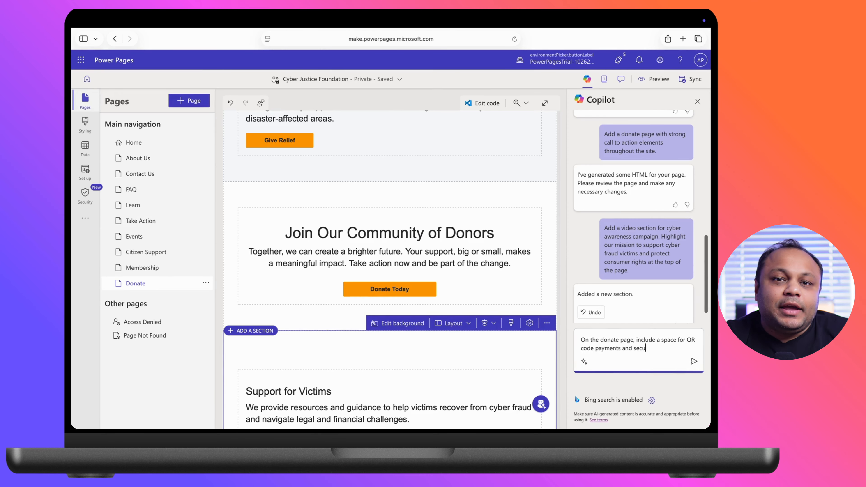
text(n the donate page, include a space for QR code payments and secure contribution instructions. Ensur)
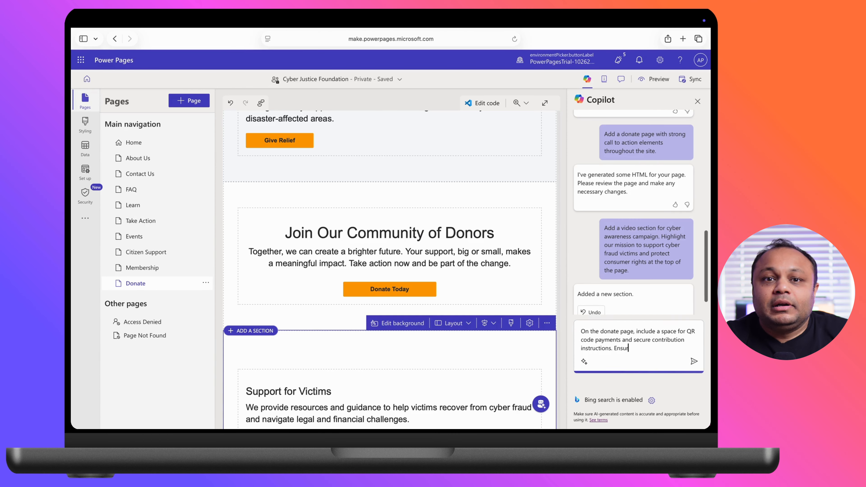
text(quick links back to th)
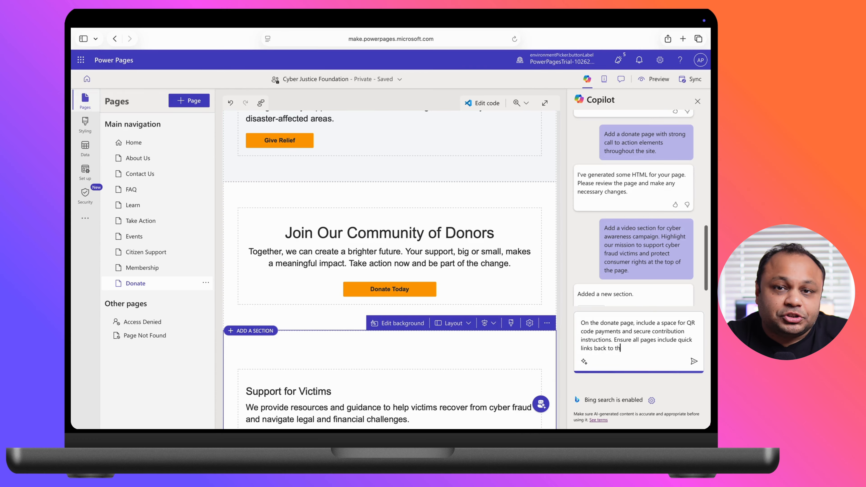
text( and donate page.)
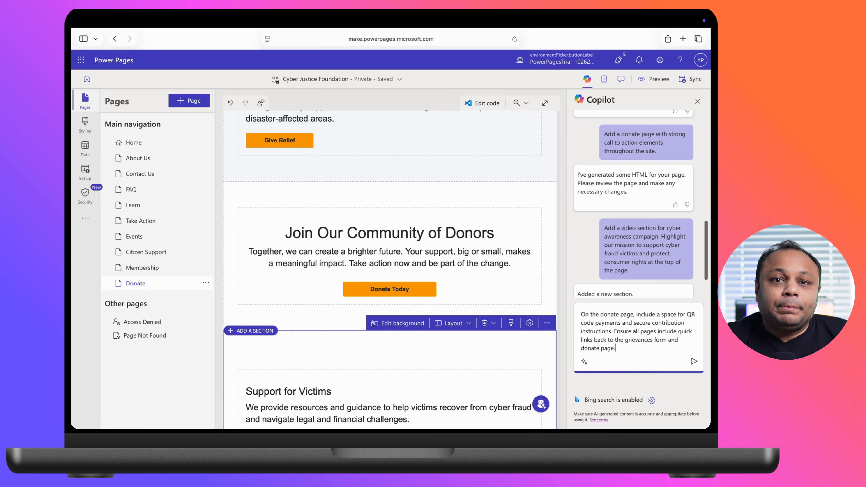
key(Return)
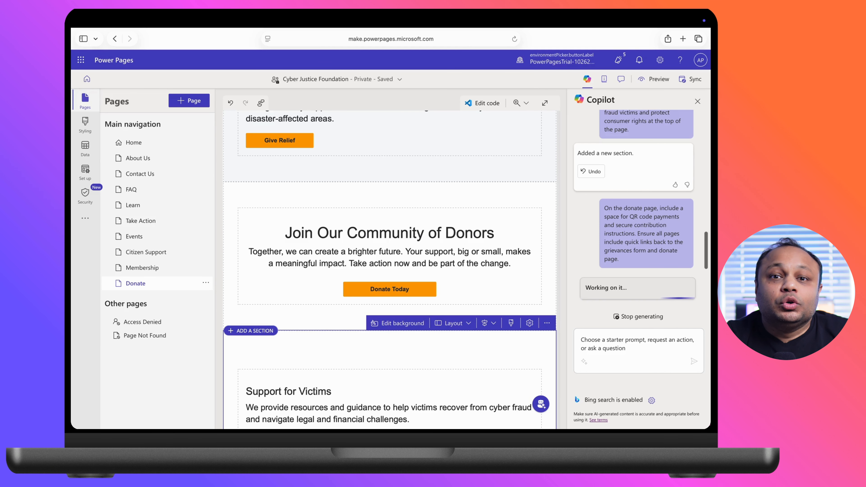
scroll(533, 294, down, 5)
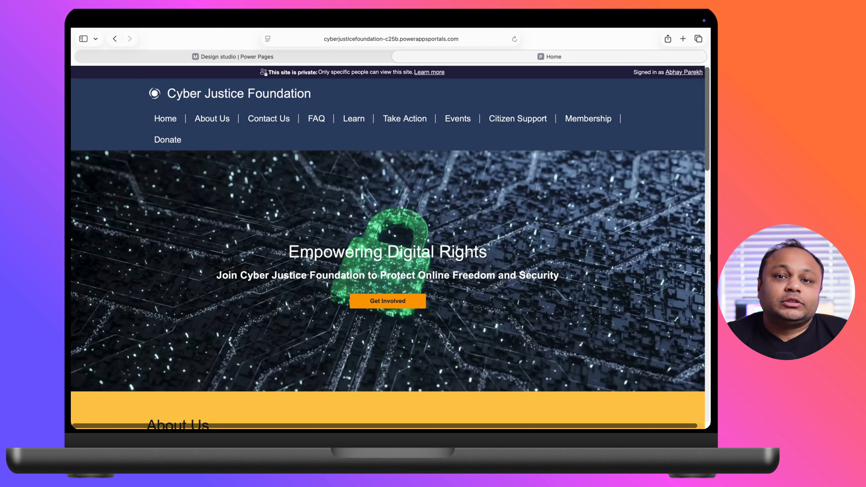
Review the Home, About Us, Contact Us, FAQ and Learn pages of the Cyber Justice Foundation site in the browser preview.
scroll(662, 285, down, 15)
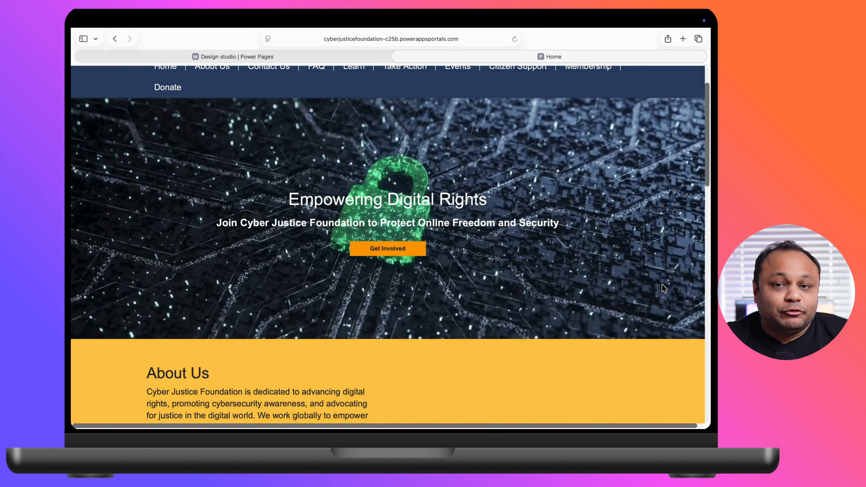
scroll(662, 285, up, 15)
click(197, 120)
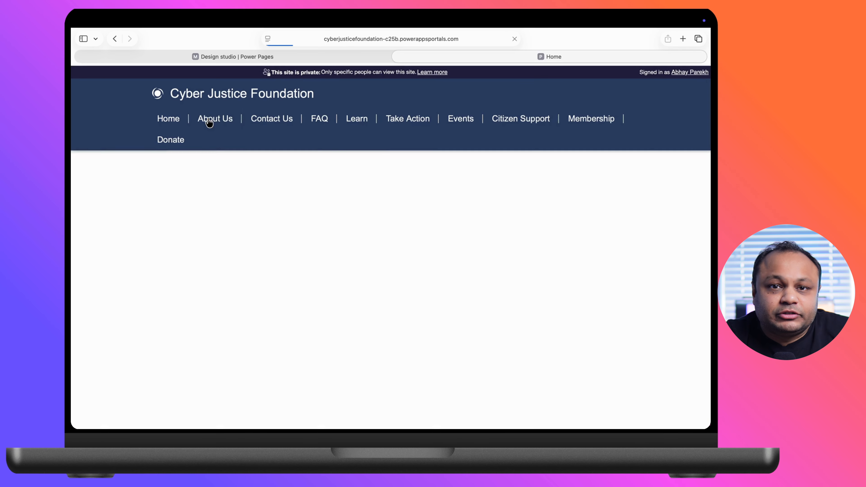
click(264, 127)
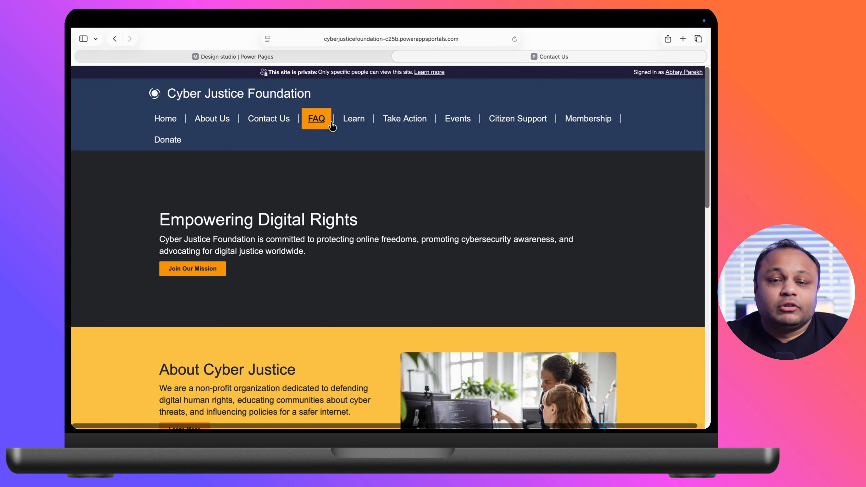
scroll(519, 229, down, 15)
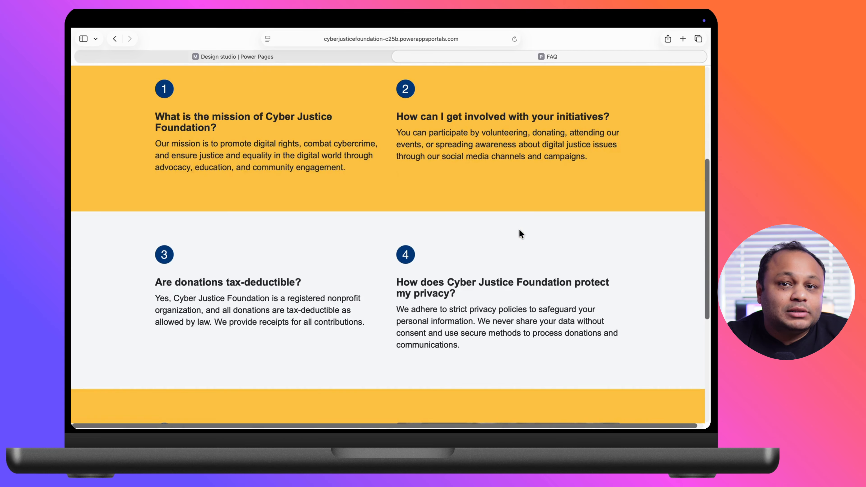
scroll(519, 230, up, 15)
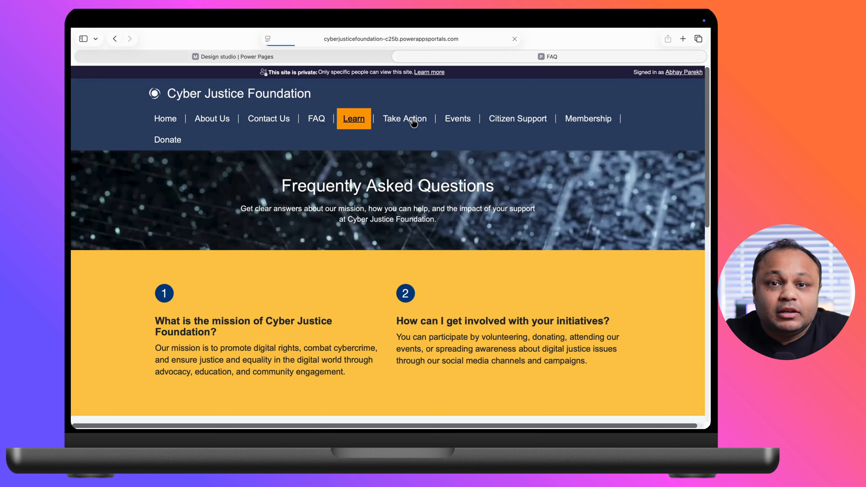
scroll(538, 212, down, 10)
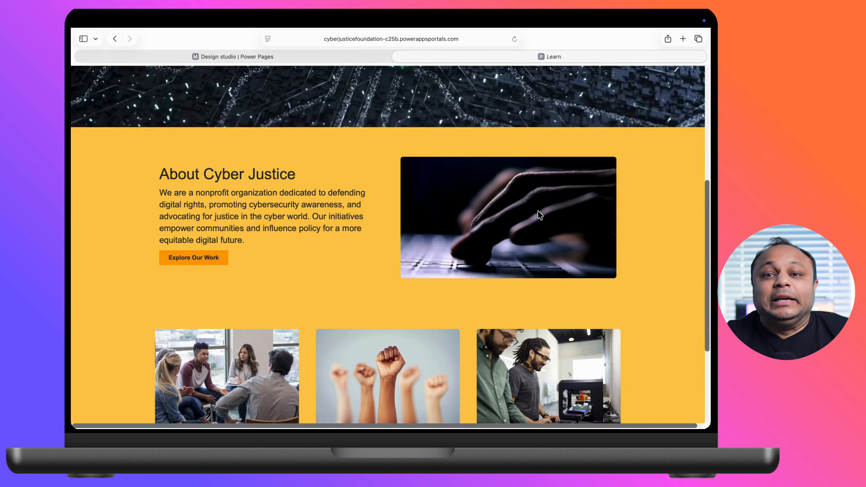
scroll(539, 212, up, 10)
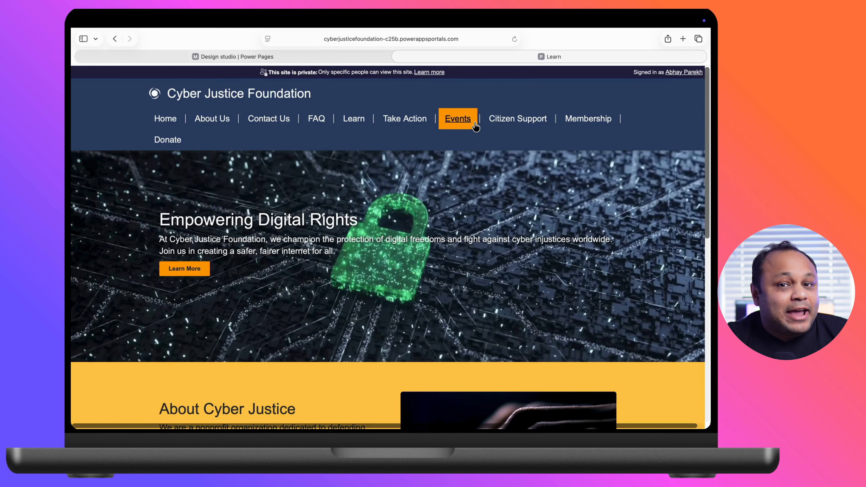
Examine the Citizen Support and Membership pages of the previewed site, including the legal professionals section, and open the Donate page.
click(538, 119)
scroll(607, 234, down, 10)
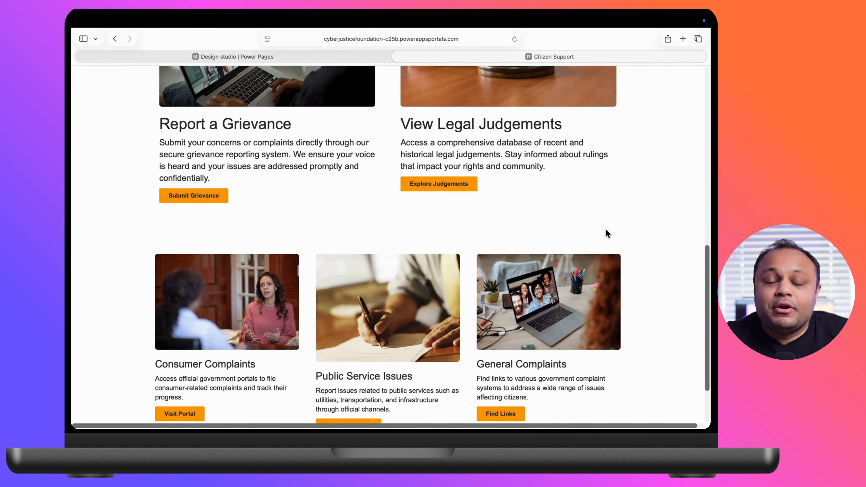
scroll(606, 232, down, 3)
scroll(606, 232, up, 15)
click(583, 120)
scroll(591, 253, down, 10)
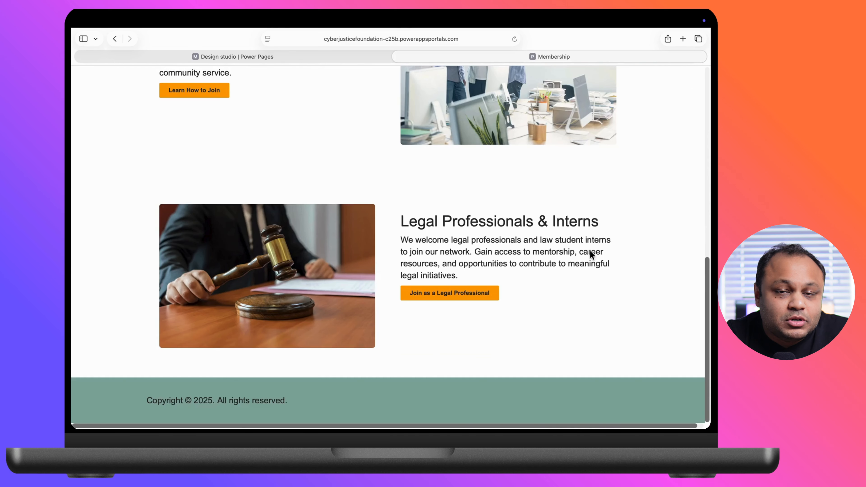
scroll(590, 250, up, 15)
click(166, 138)
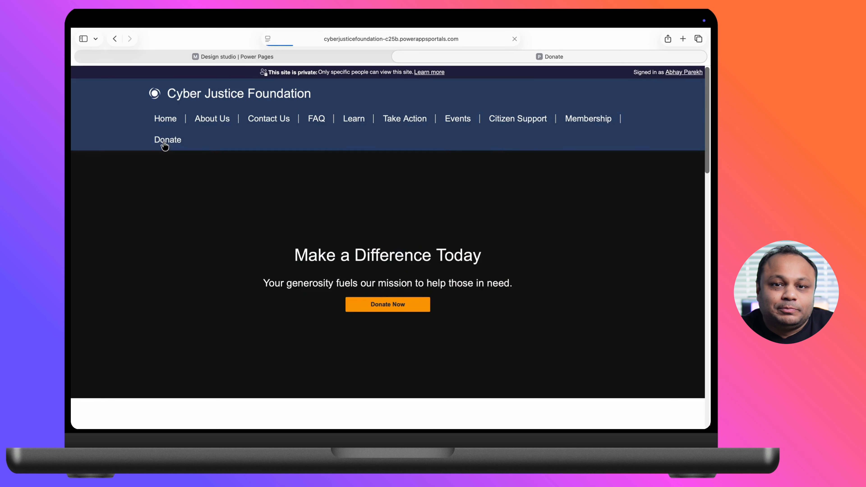